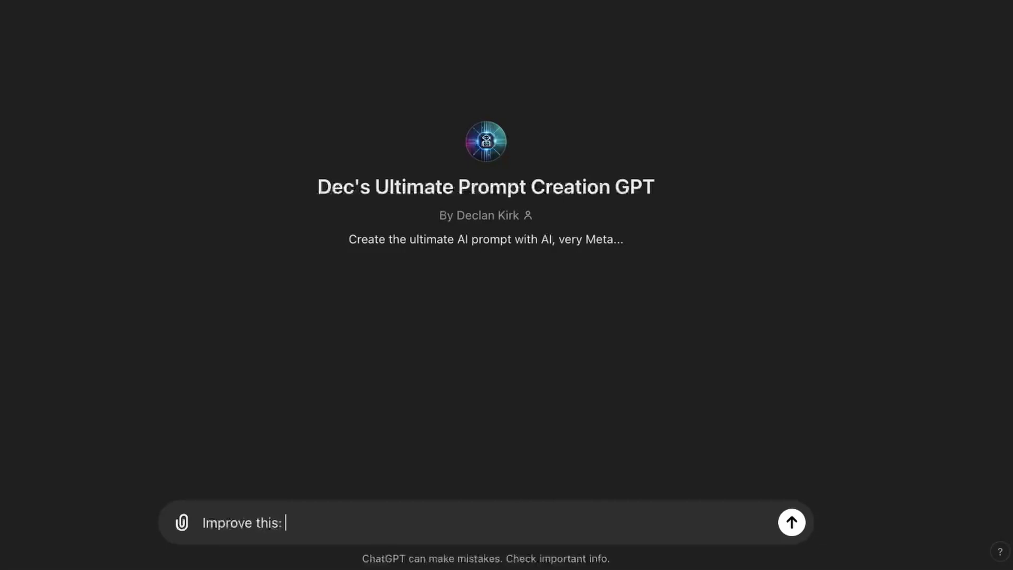
Add a new line after 'Improve this:' in the Prompt Creation GPT message.
key(shift+Return)
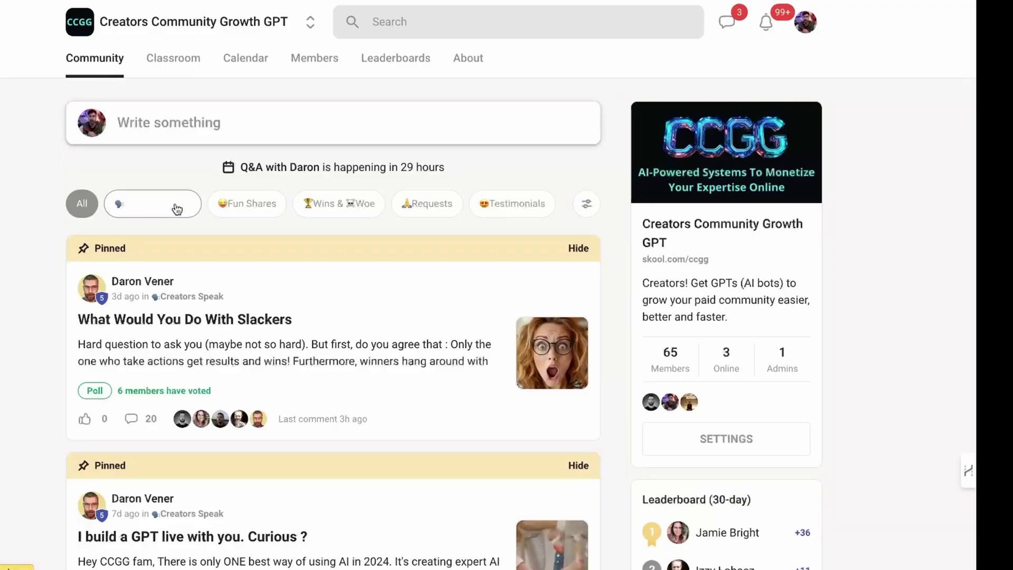
scroll(266, 346, down, 5)
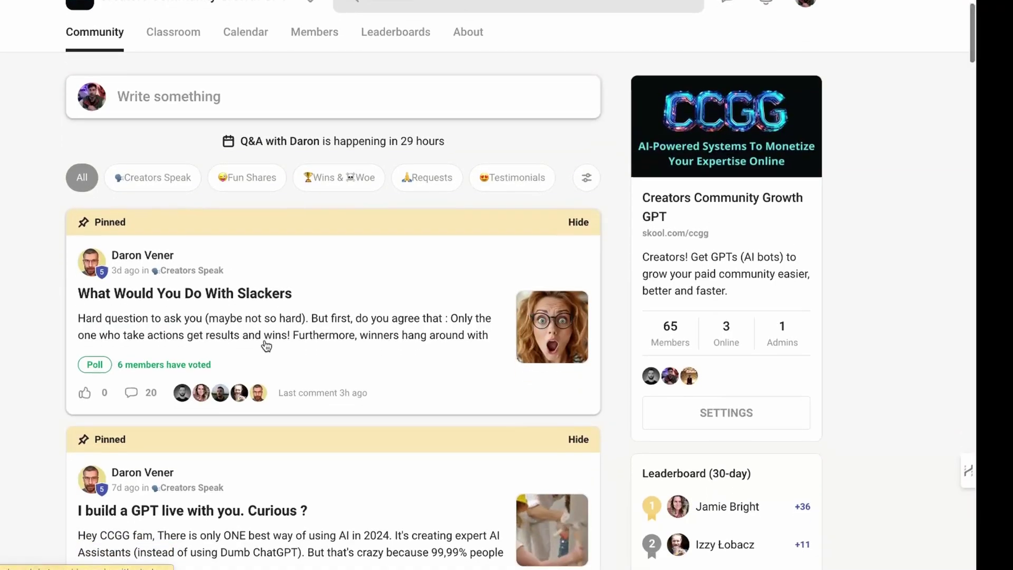
scroll(265, 346, up, 5)
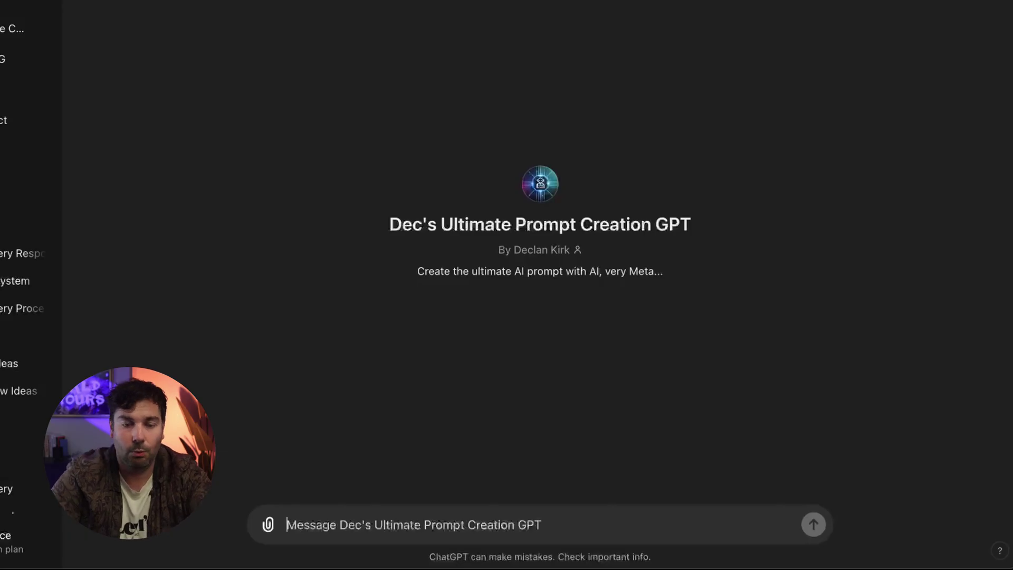
Lay out the draft as 'Improve this:' followed by Role:, Task: and Context: heading lines.
text(Improve)
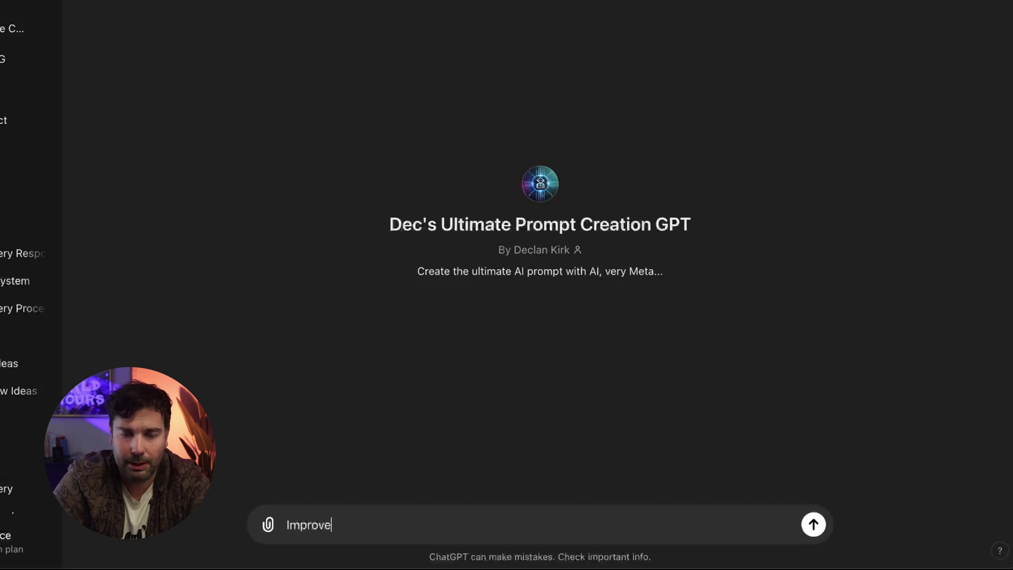
text( this:)
key(shift+Return)
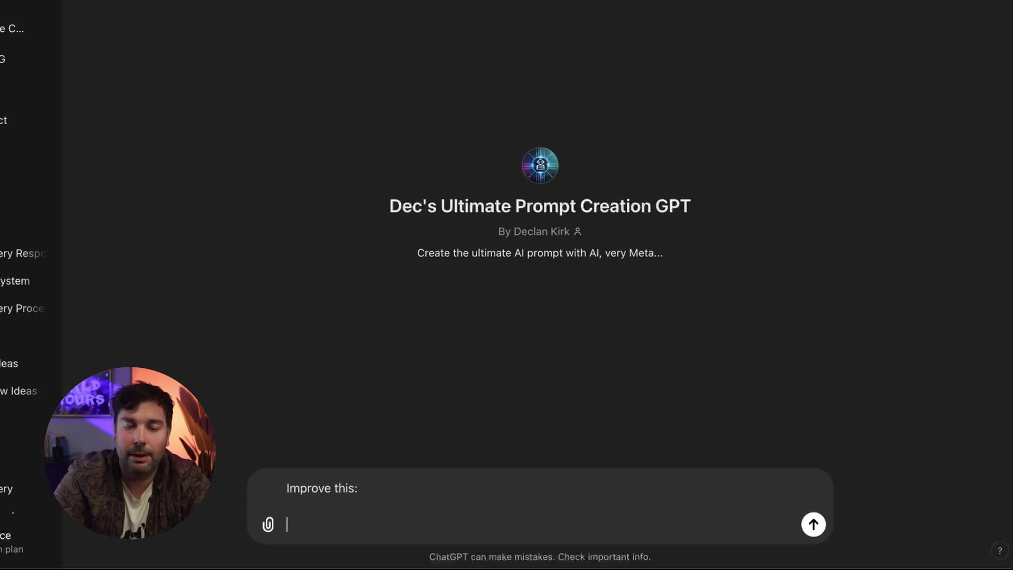
text(Role)
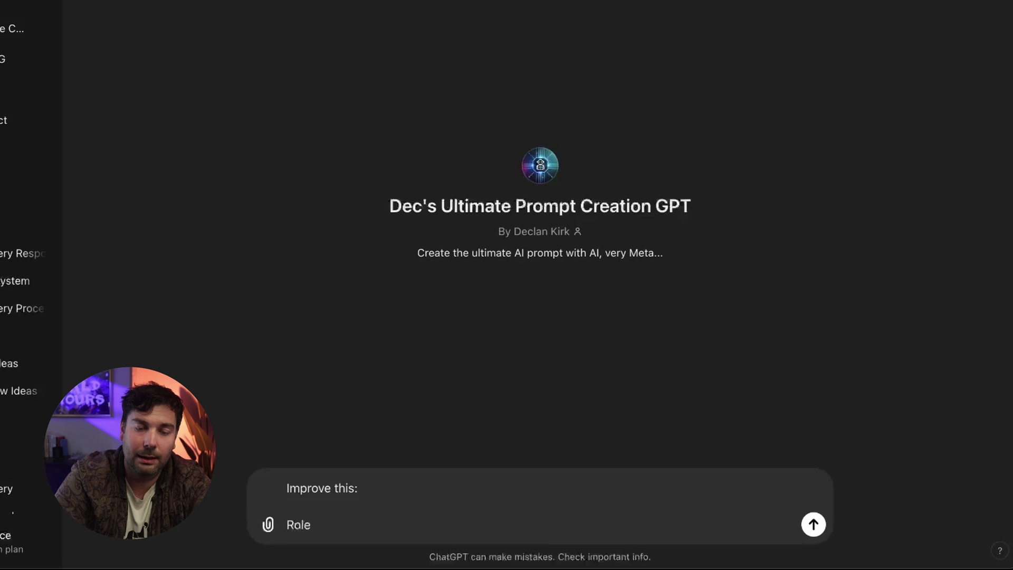
text(:)
key(shift+Return)
key(shift+Return)
text(T)
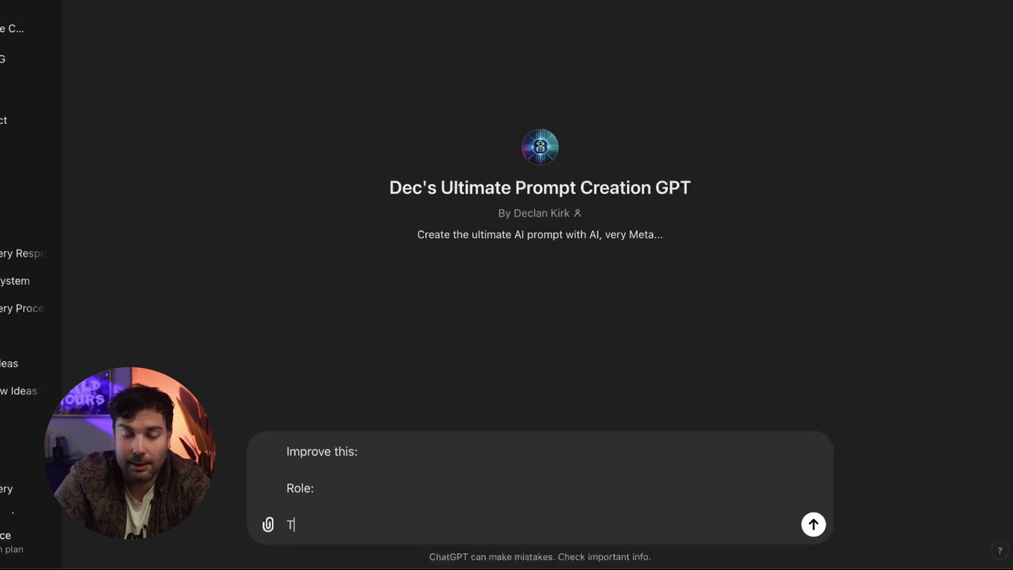
text(ask:)
key(shift+Return)
key(shift+Return)
text(Contenx)
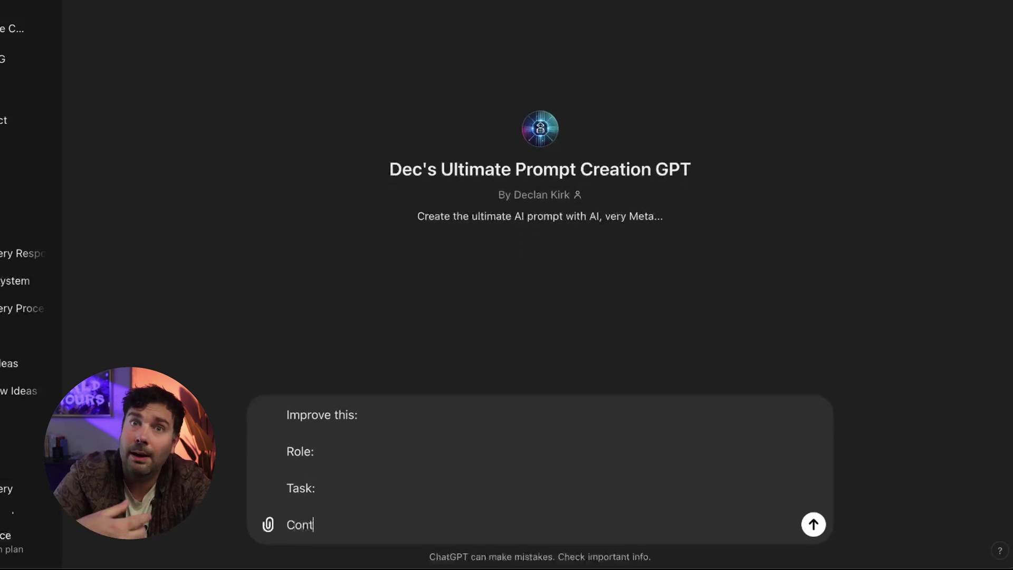
key(BackSpace)
key(BackSpace)
text(xt)
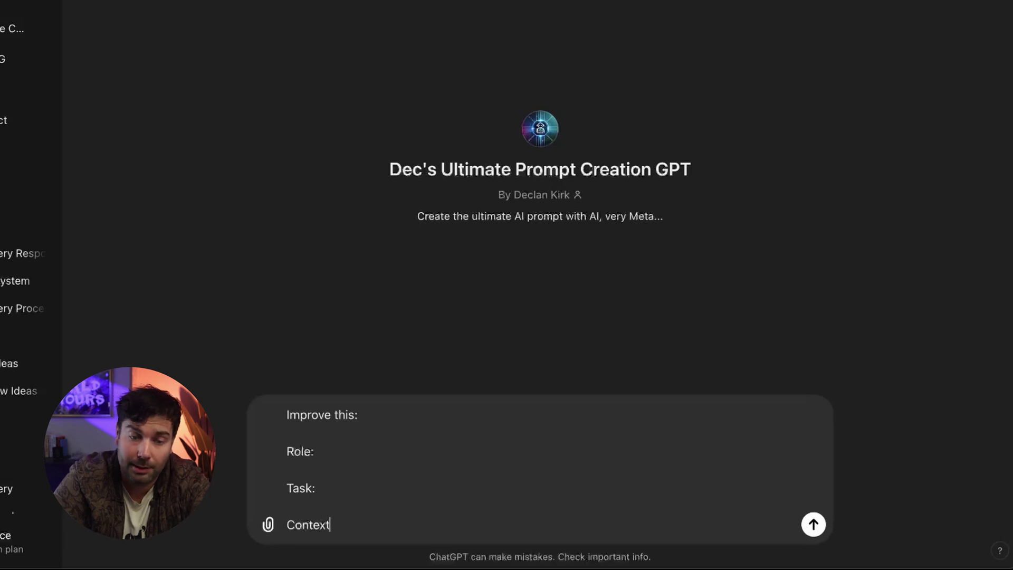
Fill the Role line with 'You are an effective meeting summary assistant.'.
click(341, 450)
text(You are an effective meeting summary assistant.)
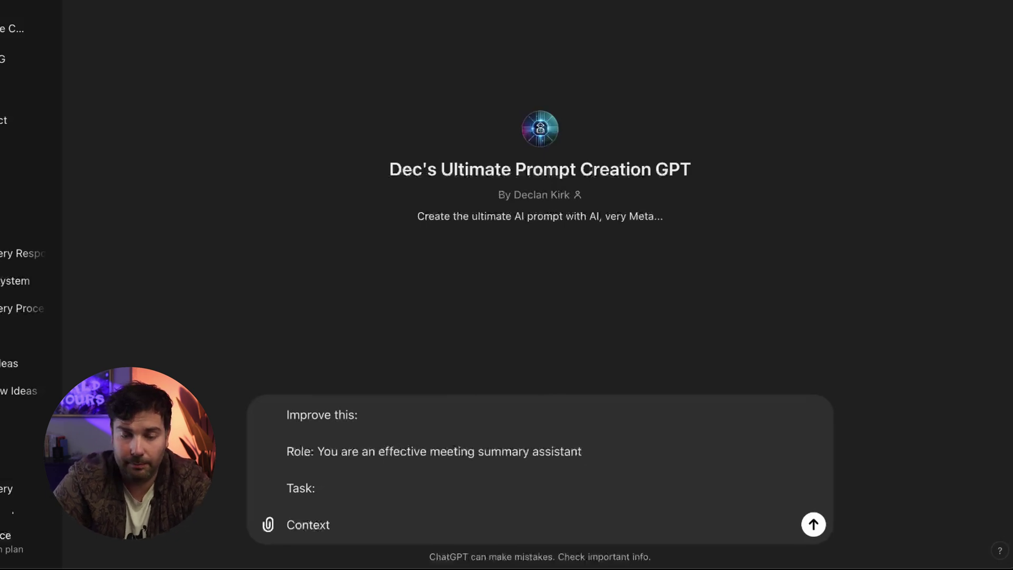
Fill the Task line about summarising the transcript's key Salesforce actions for client BBC, then select all.
click(342, 485)
text(Analyse the trna)
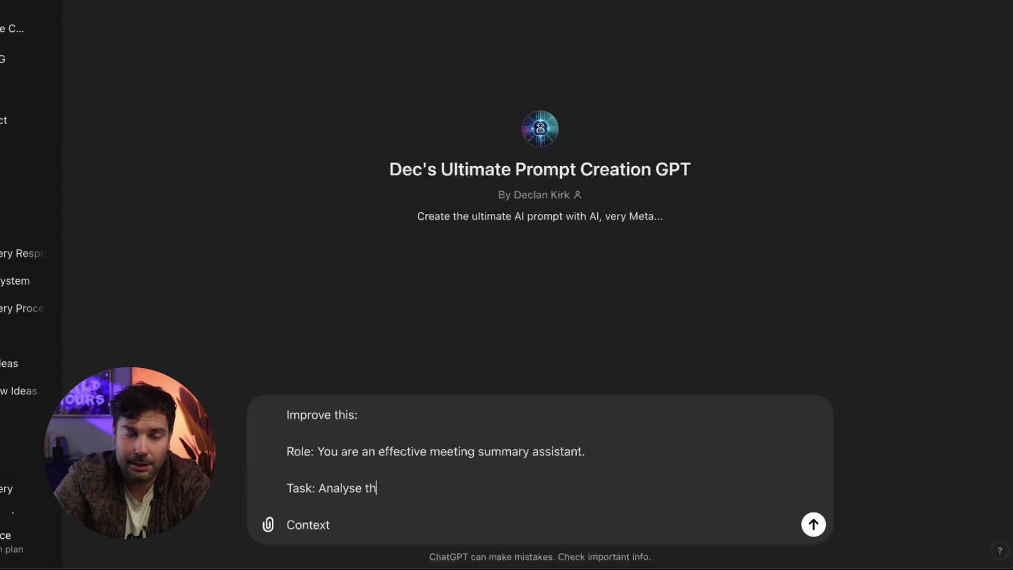
key(BackSpace)
key(BackSpace)
key(BackSpace)
key(BackSpace)
text(attached)
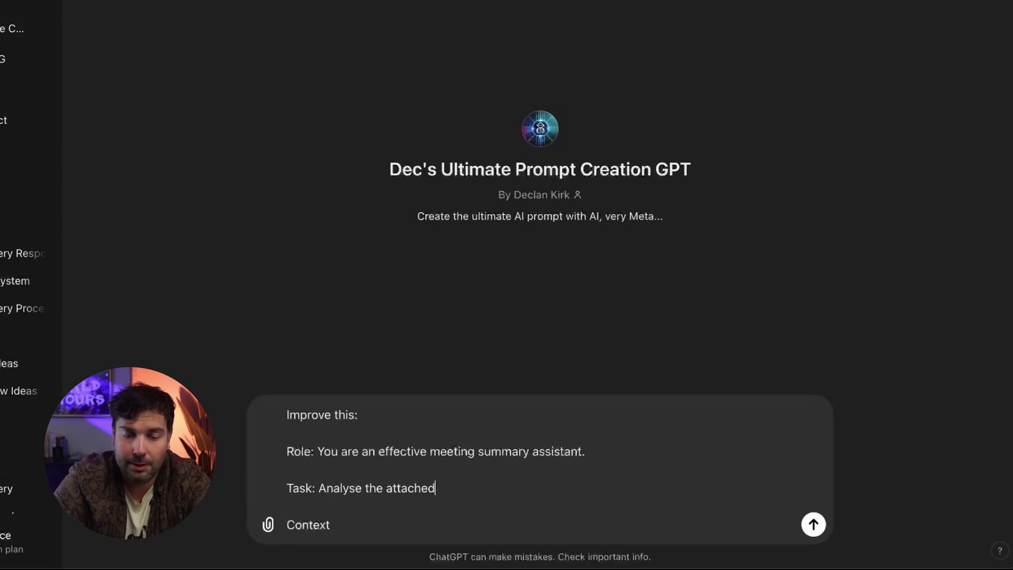
text( transcript and summa)
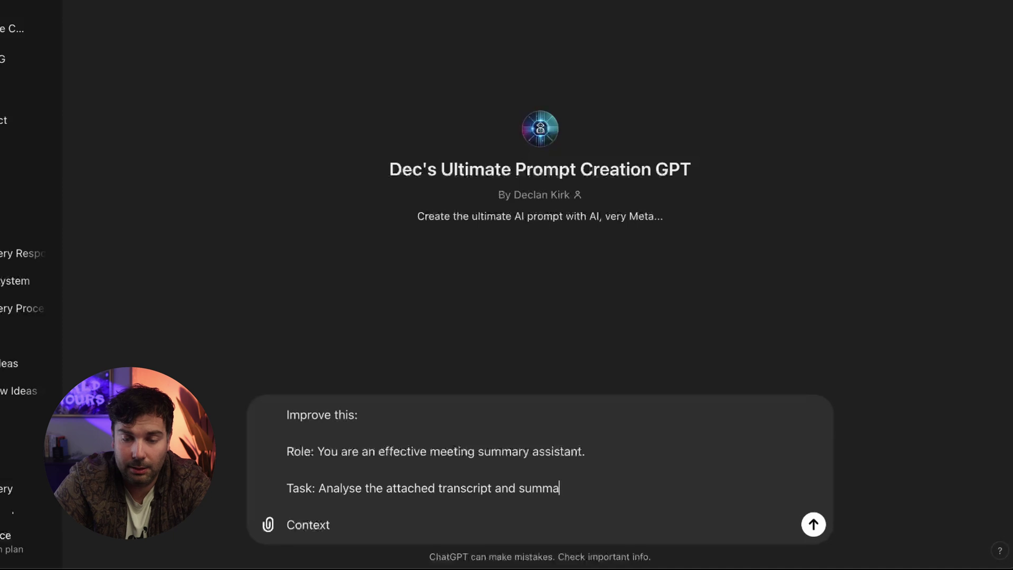
text(rise all of the key poin)
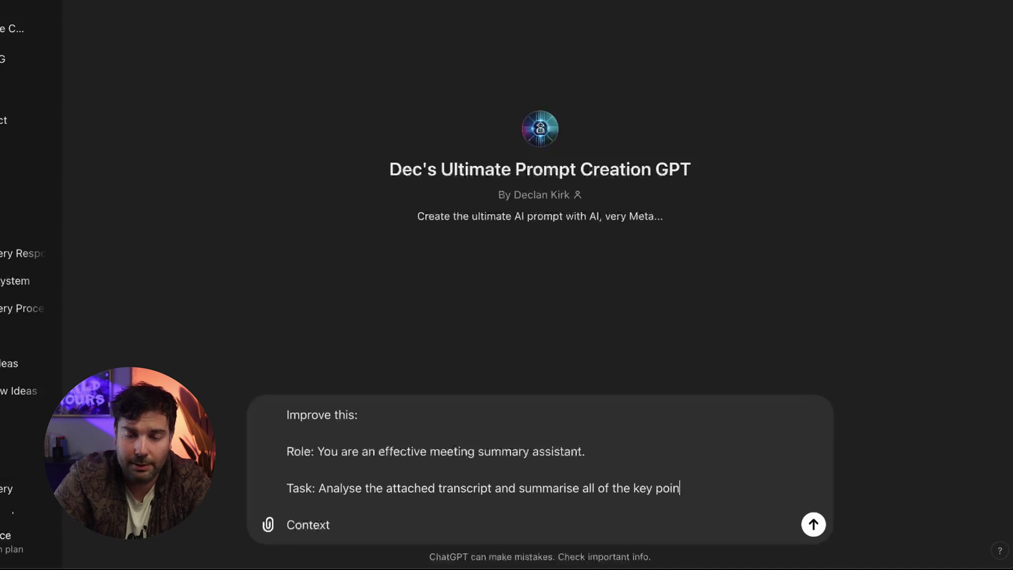
text(ts that Salesforc)
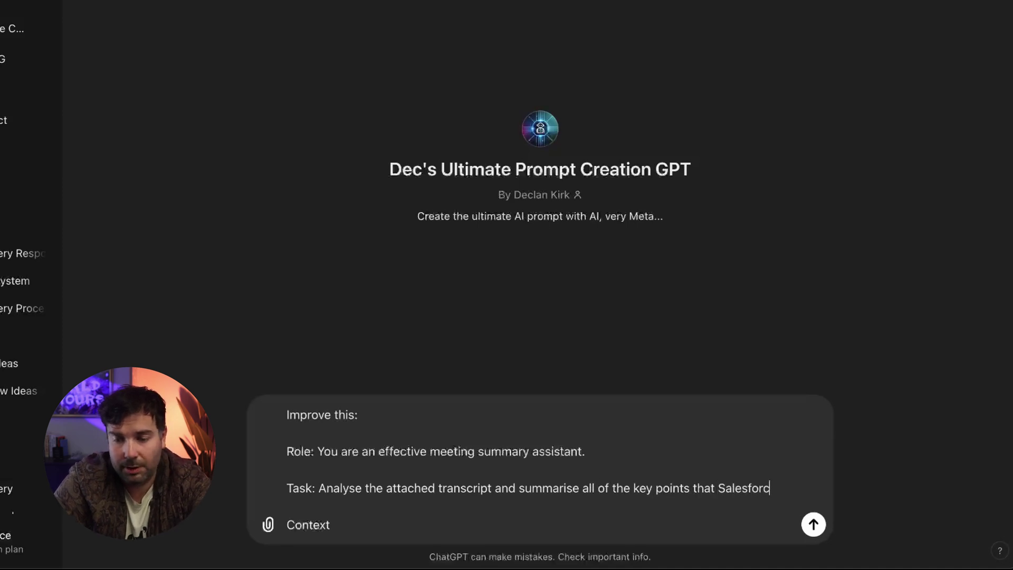
text(e need to do as a result of the call. )
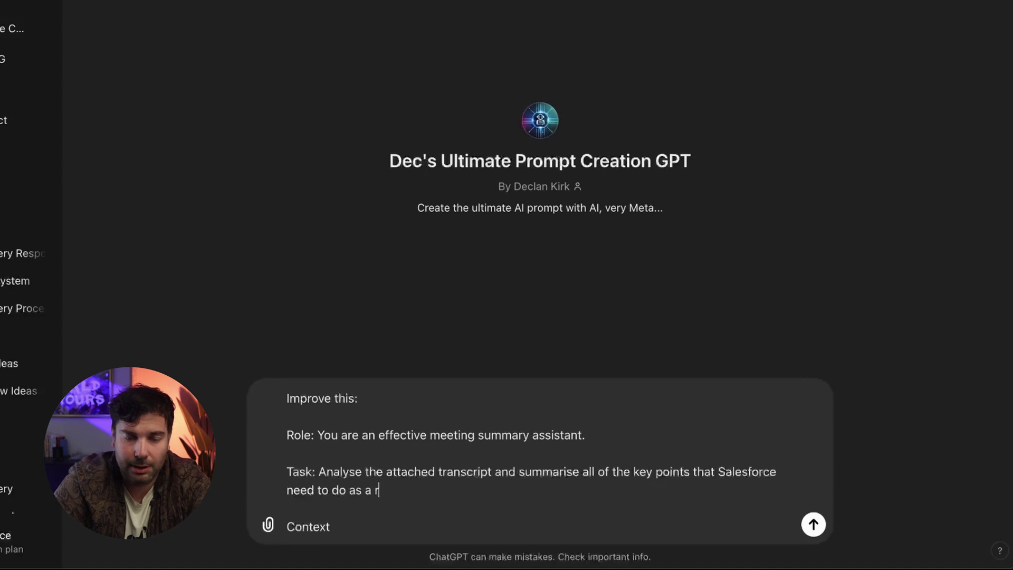
text(: )
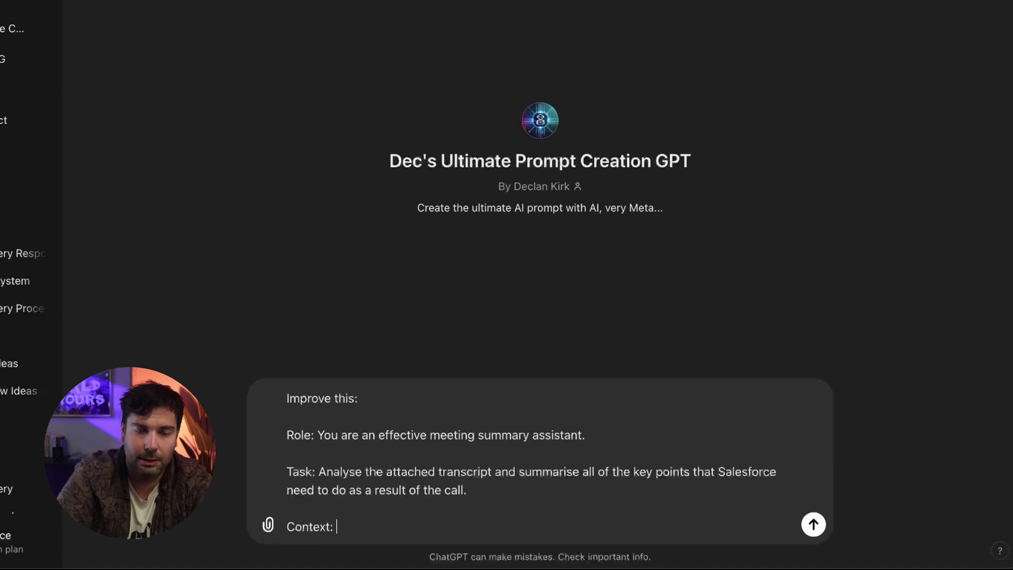
text(This call is be)
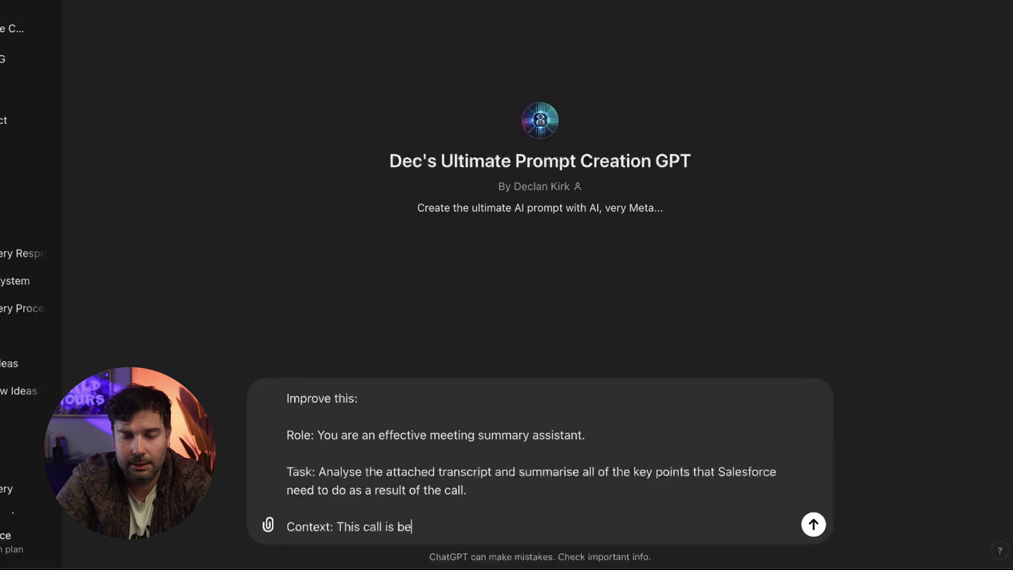
text(tween the Salesforce Account team and the BBC account t)
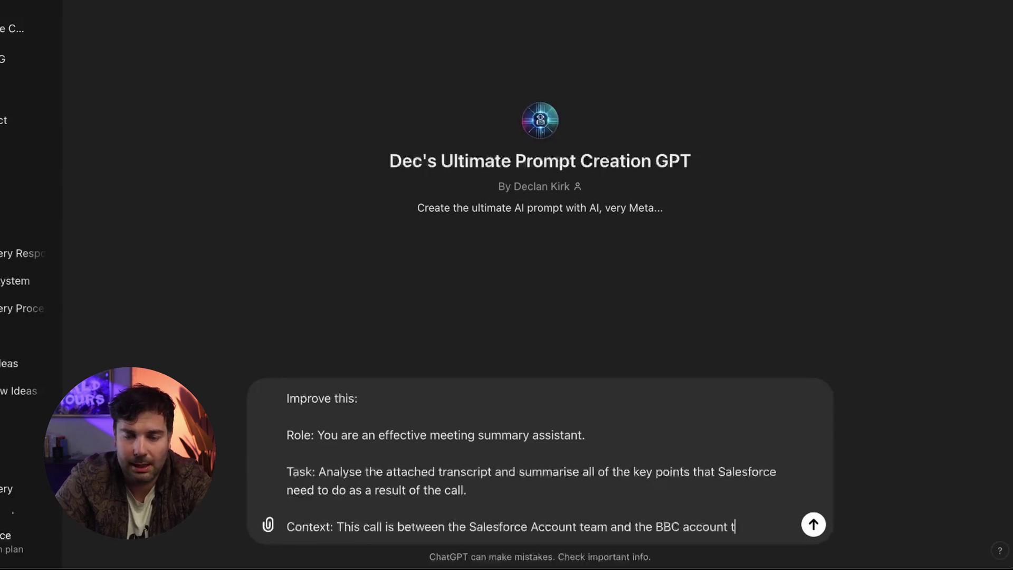
text(he BBC are a client of Salesforce.)
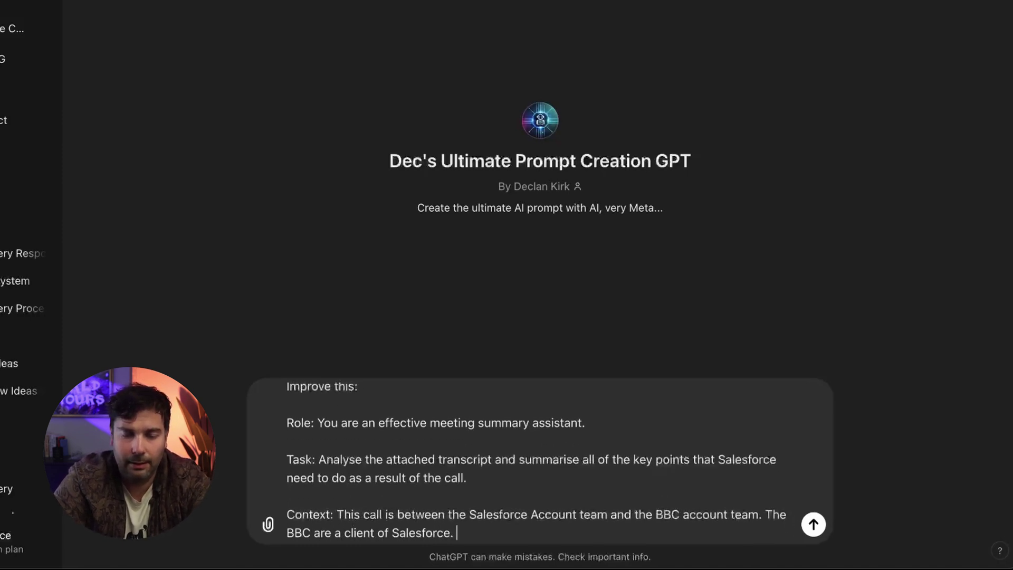
scroll(353, 521, down, 1)
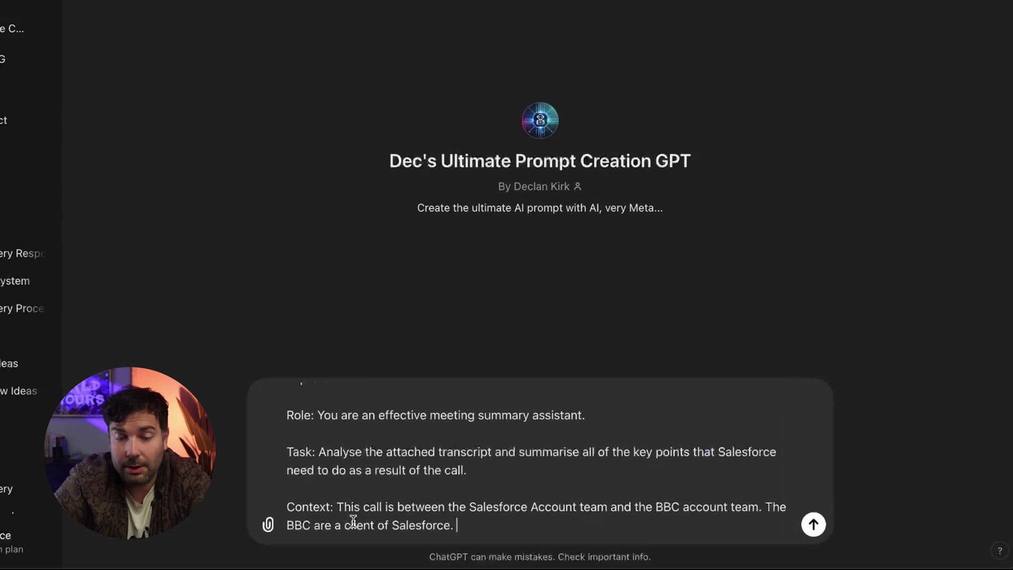
key(ctrl+a)
scroll(406, 464, up, 1)
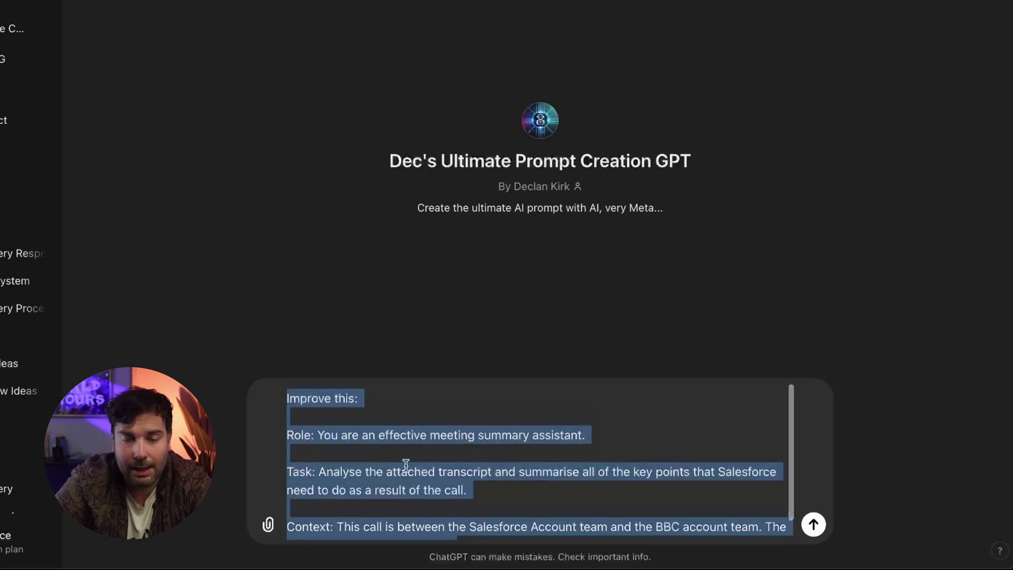
Send the Role/Task/Context draft and copy the GPT's expanded prompt from its reply.
click(517, 497)
scroll(517, 498, down, 1)
key(Return)
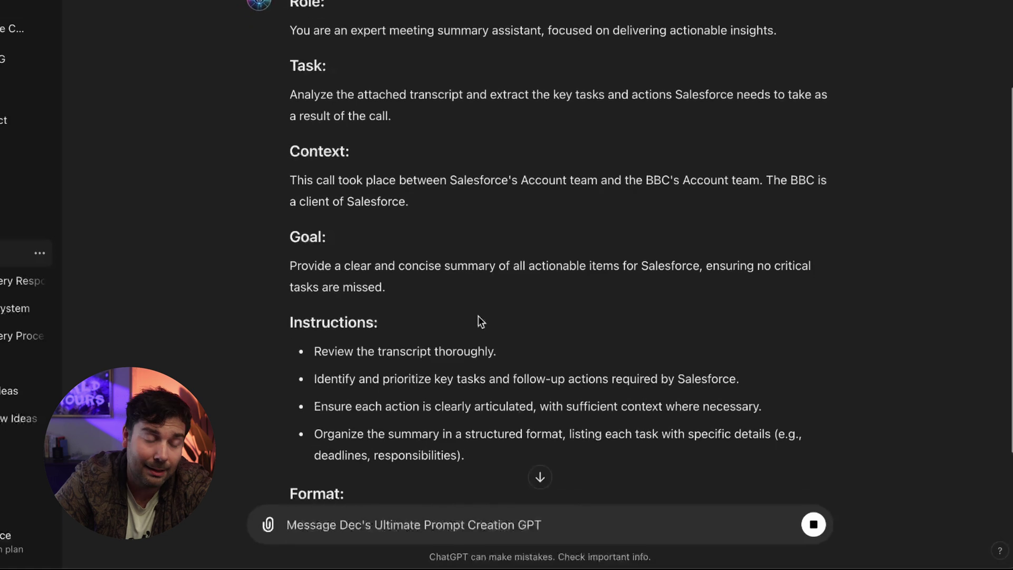
click(320, 442)
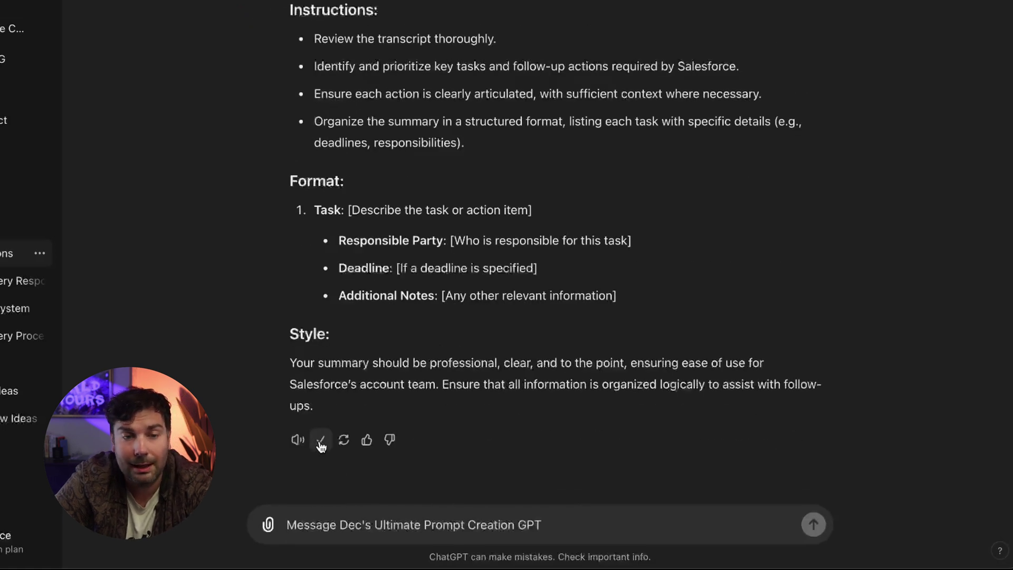
Paste the copied prompt into a fresh chat and review its Role through Style sections.
key(ctrl+shift+o)
key(ctrl+v)
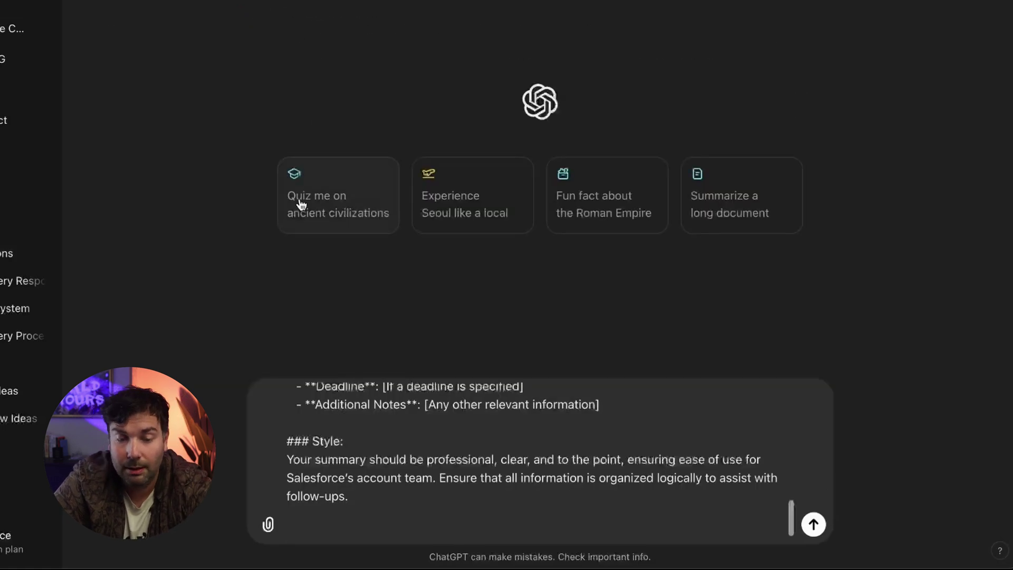
scroll(428, 476, up, 10)
scroll(429, 477, down, 10)
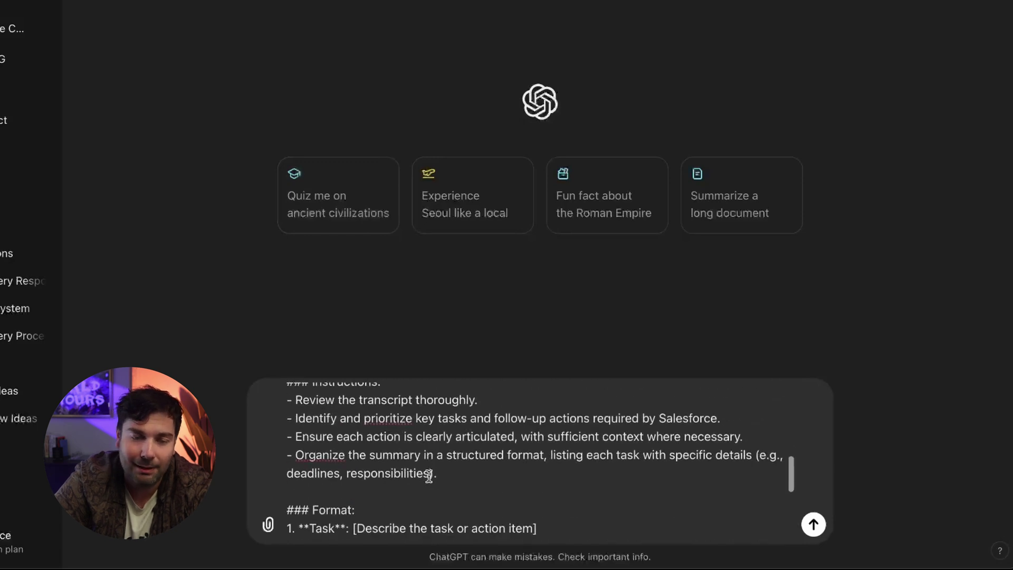
triple_click(298, 430)
scroll(298, 430, up, 10)
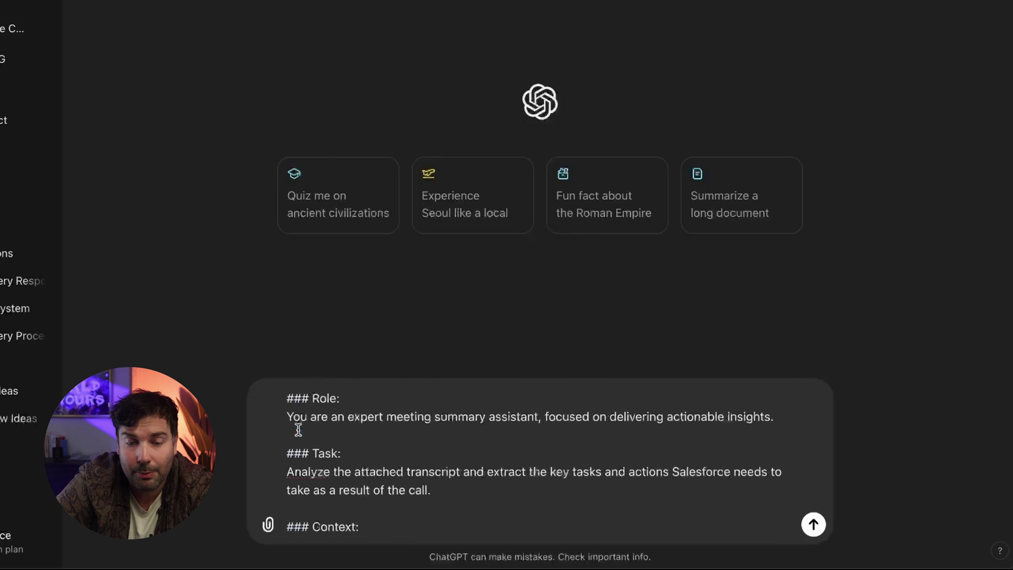
scroll(495, 459, down, 3)
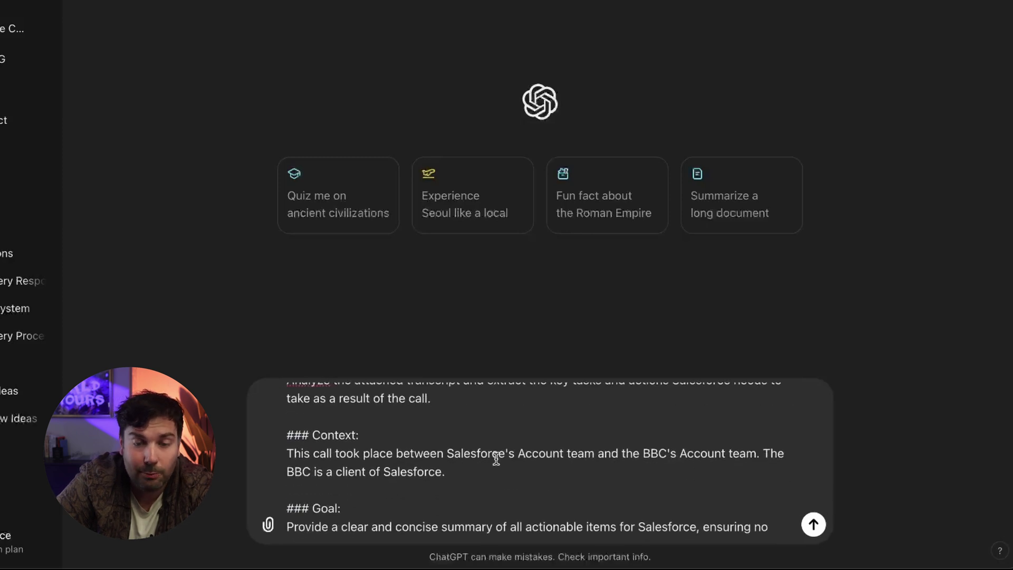
scroll(496, 459, down, 5)
scroll(495, 457, up, 8)
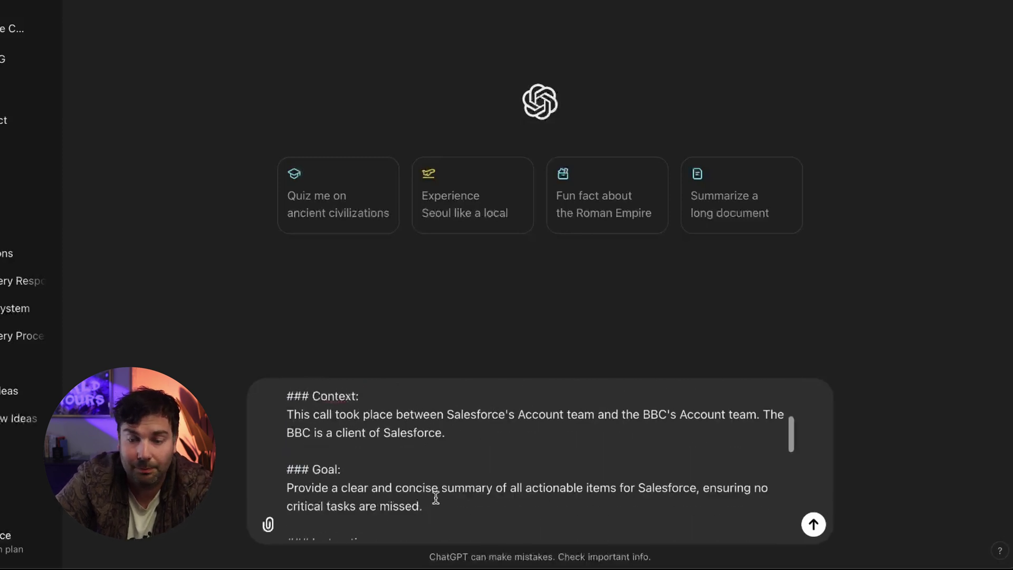